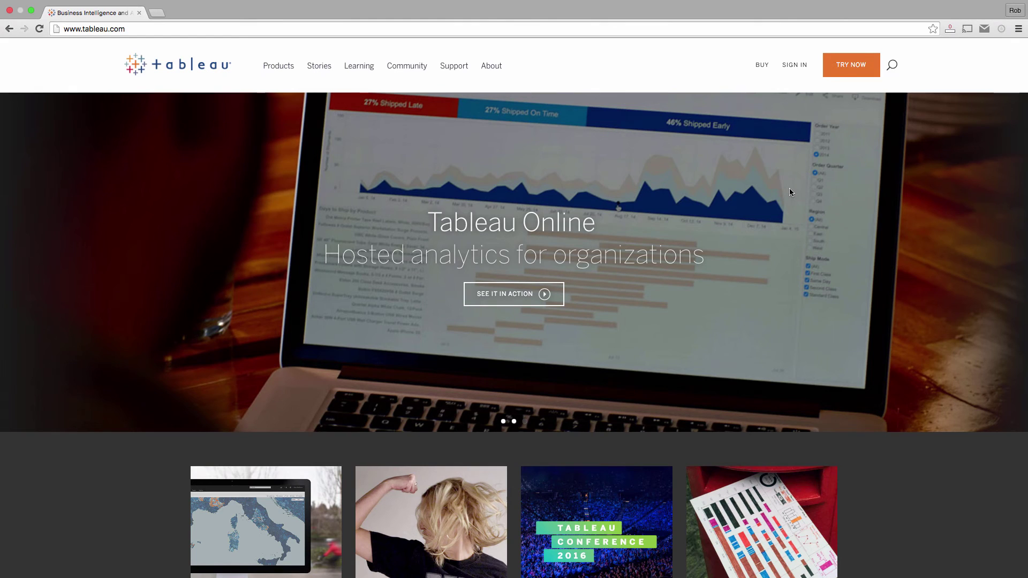
pyautogui.click(852, 67)
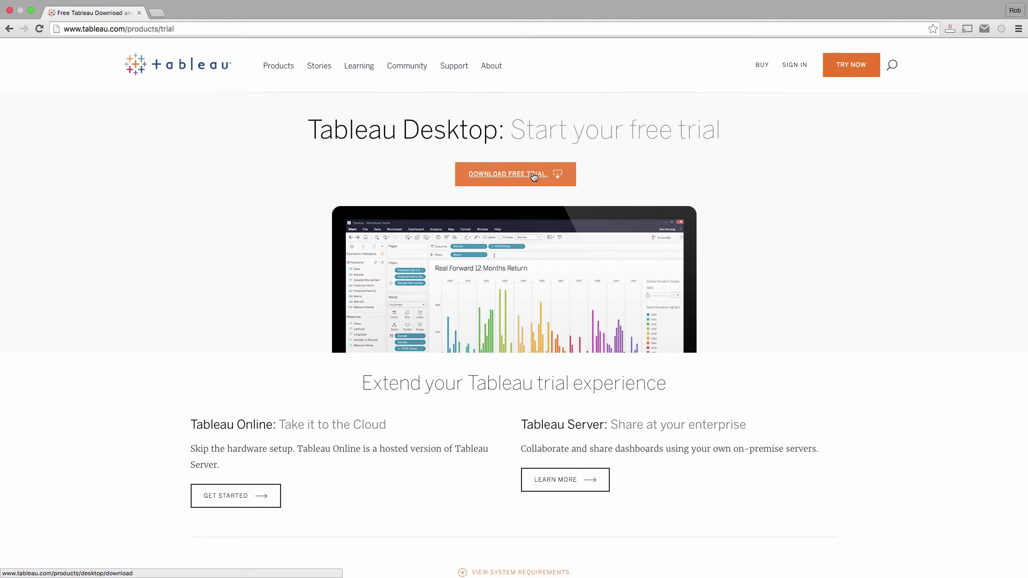
pyautogui.click(152, 30)
pyautogui.doubleClick(152, 30)
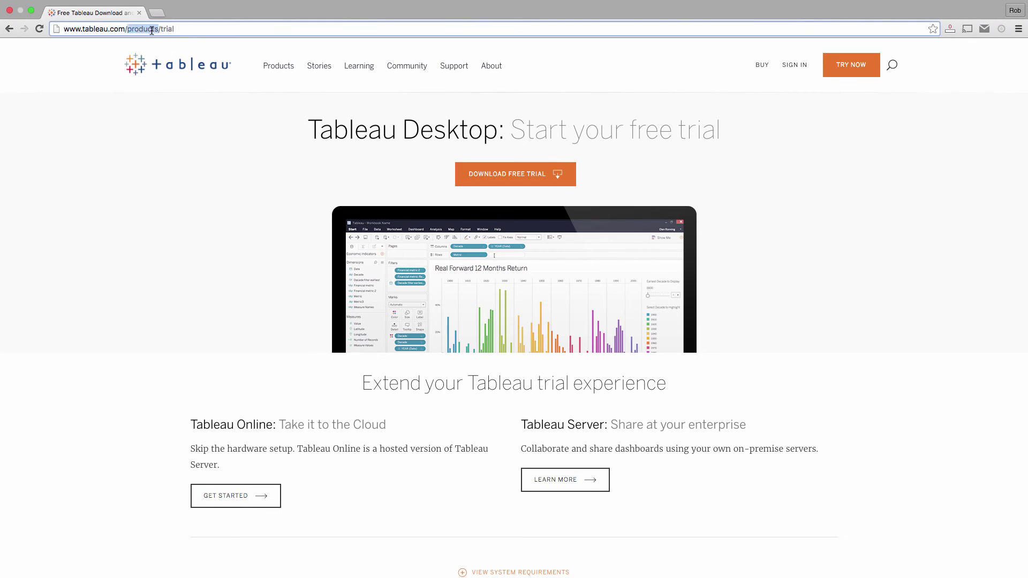
pyautogui.press('BackSpace')
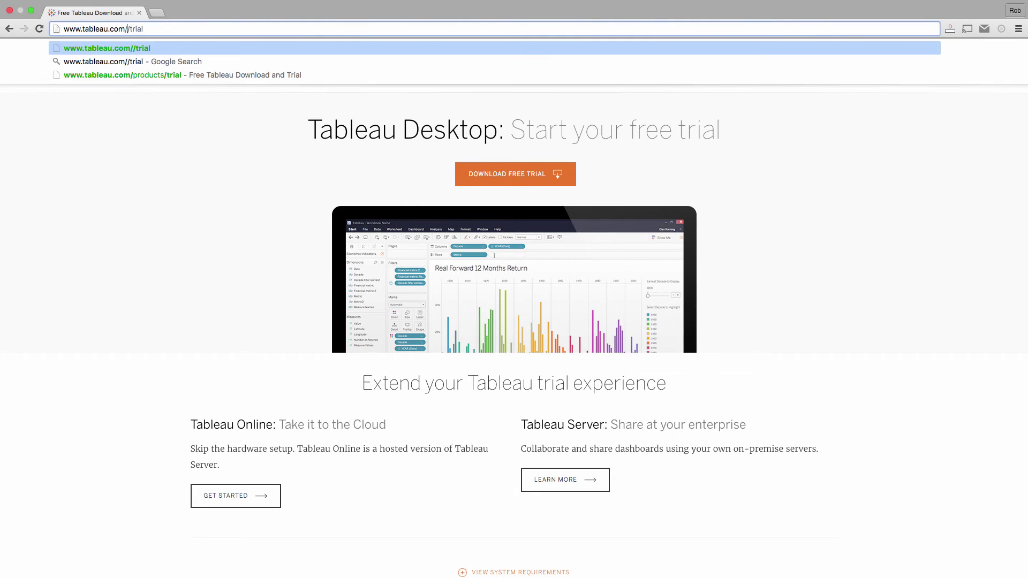
pyautogui.click(142, 29)
pyautogui.press('BackSpace')
pyautogui.press('BackSpace')
pyautogui.press('BackSpace')
pyautogui.press('BackSpace')
pyautogui.press('BackSpace')
pyautogui.press('BackSpace')
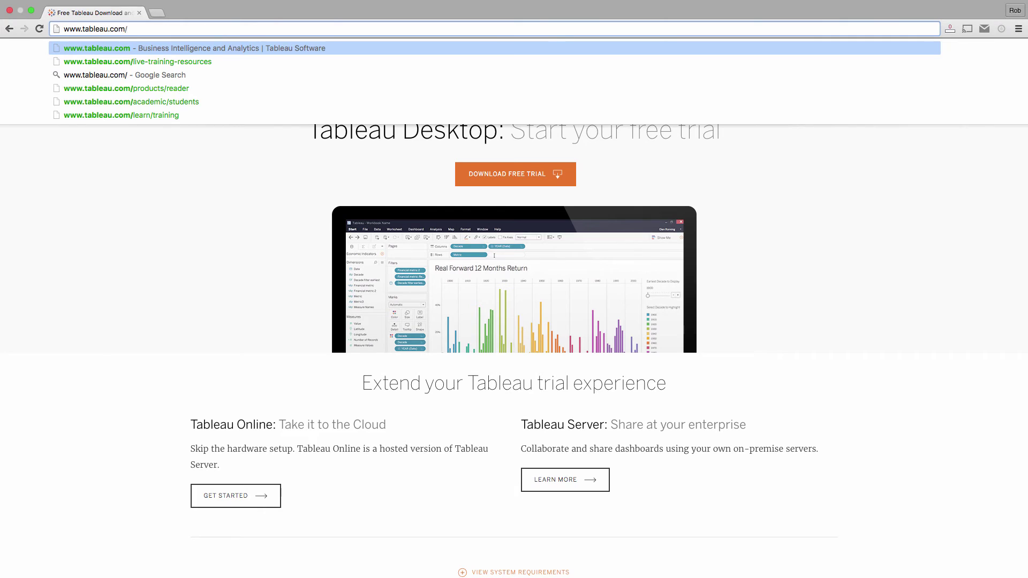
pyautogui.write('esda')
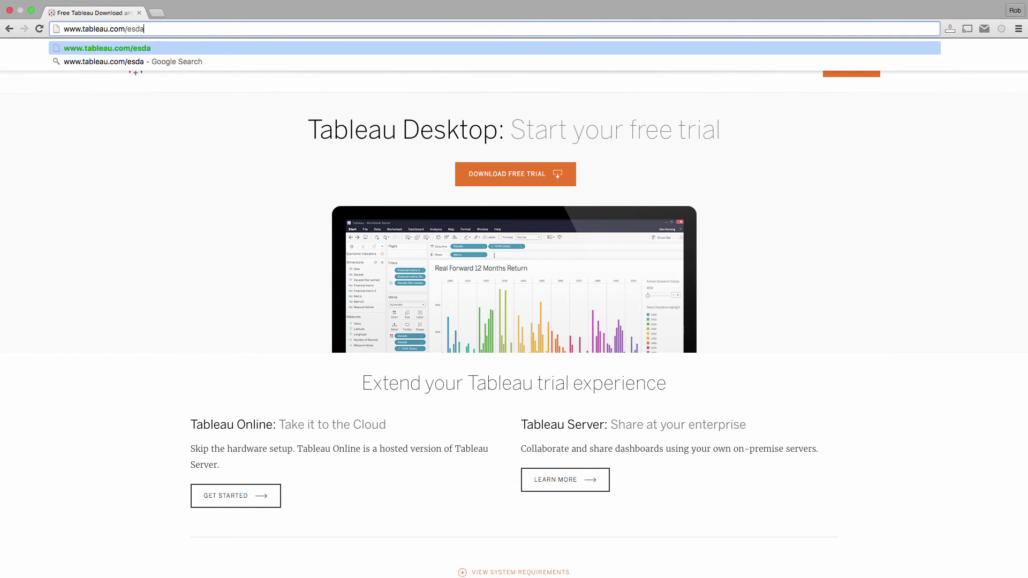
pyautogui.write('lt')
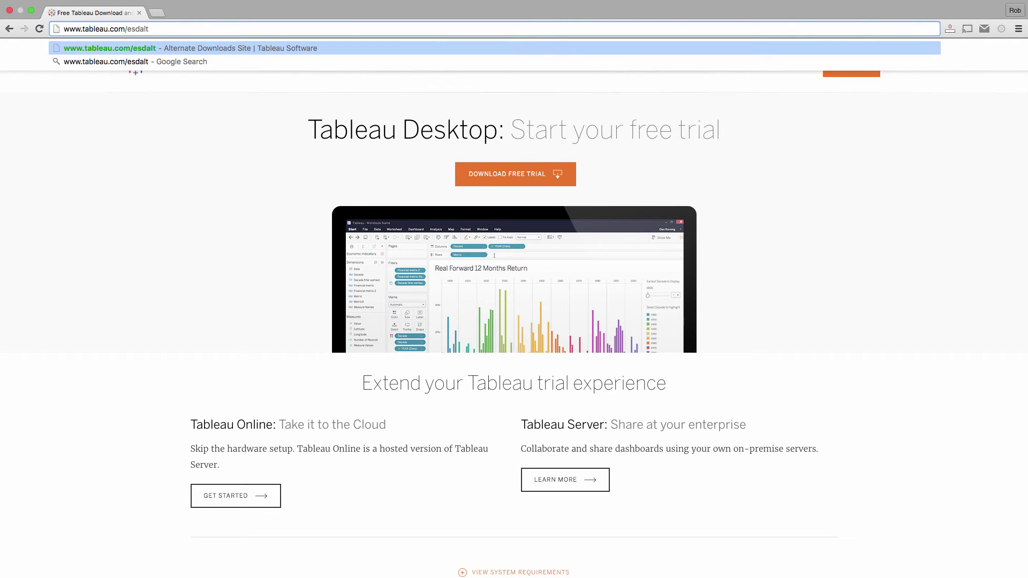
pyautogui.press('Return')
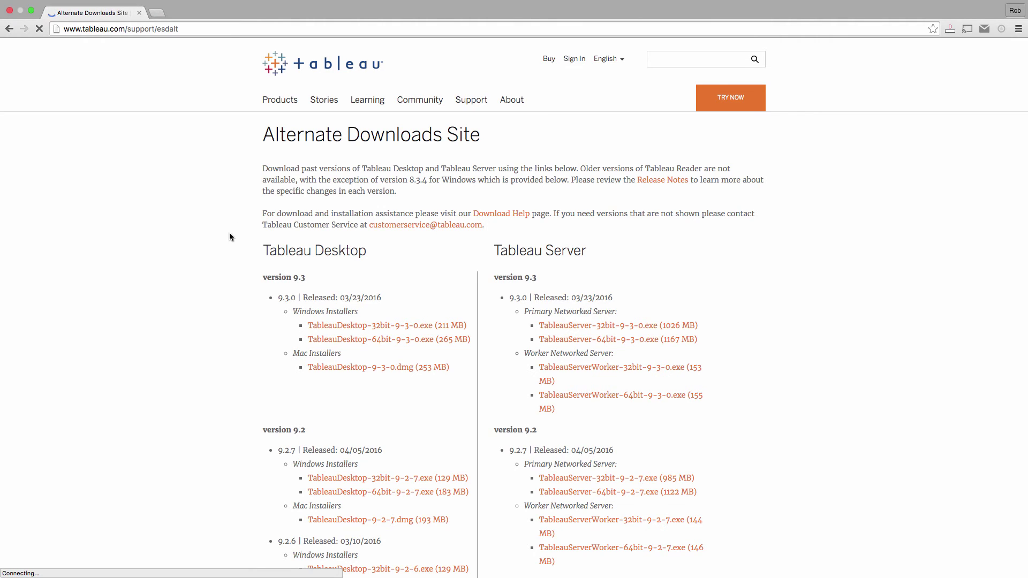
# Examine how the version 9.3 and 9.2 releases are numbered for Tableau Desktop and Tableau Server, including maintenance releases 9.2.7 and 9.2.6.
pyautogui.scroll(-2, 225, 292)
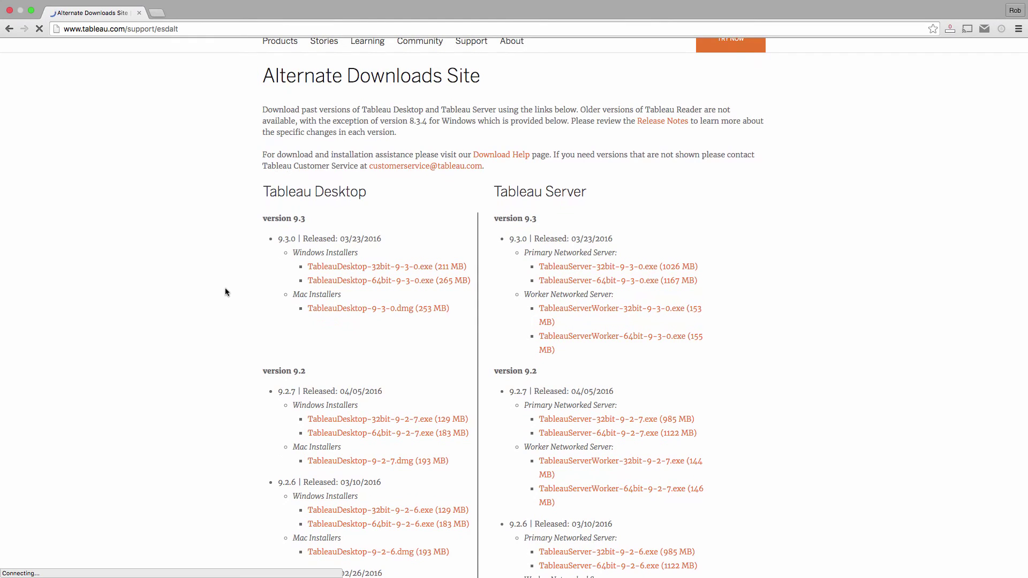
pyautogui.scroll(-1, 234, 361)
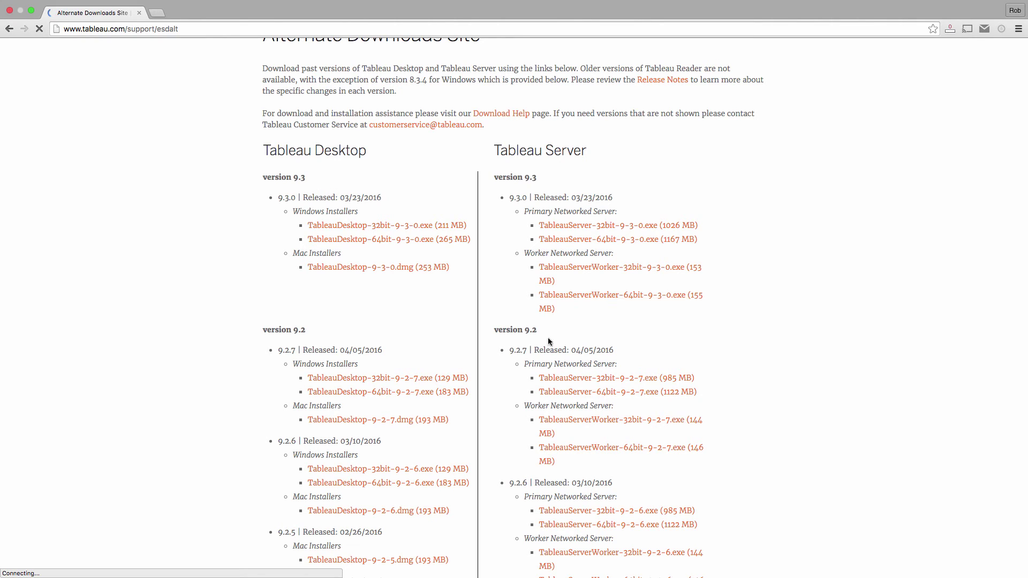
pyautogui.doubleClick(526, 330)
pyautogui.click(535, 339)
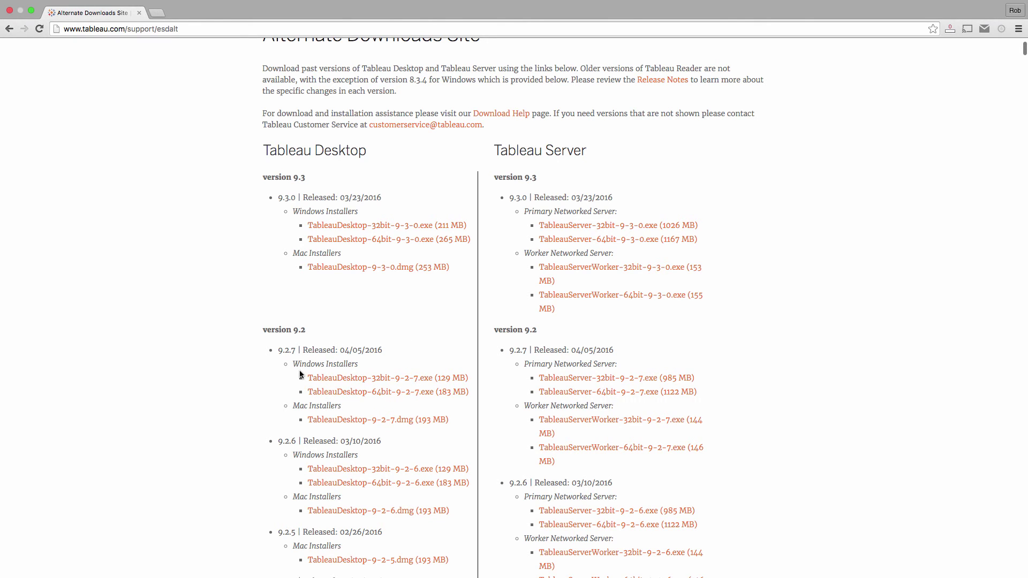
pyautogui.scroll(-5, 300, 373)
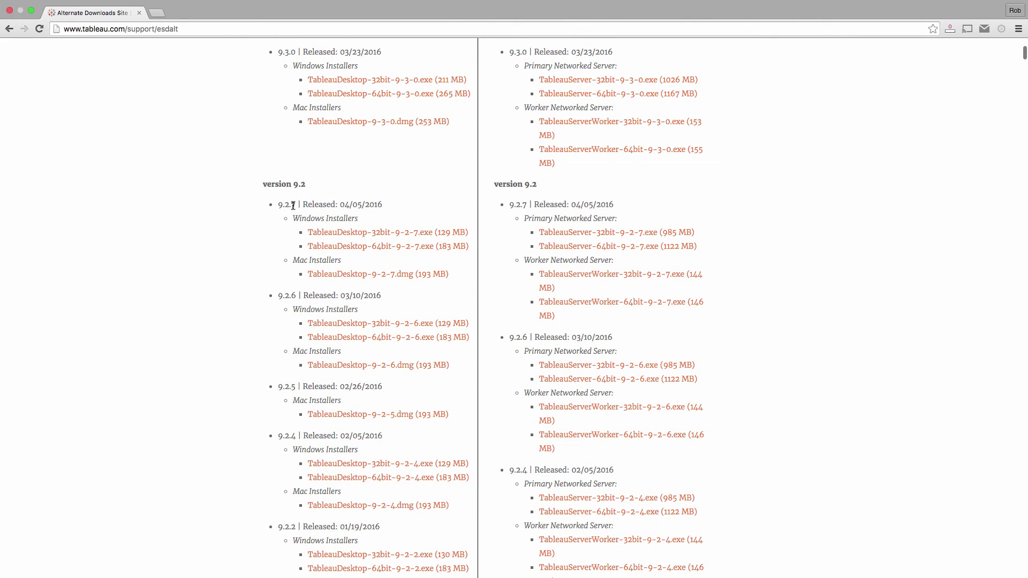
pyautogui.moveTo(292, 295); pyautogui.dragTo(297, 295)
pyautogui.click(289, 205)
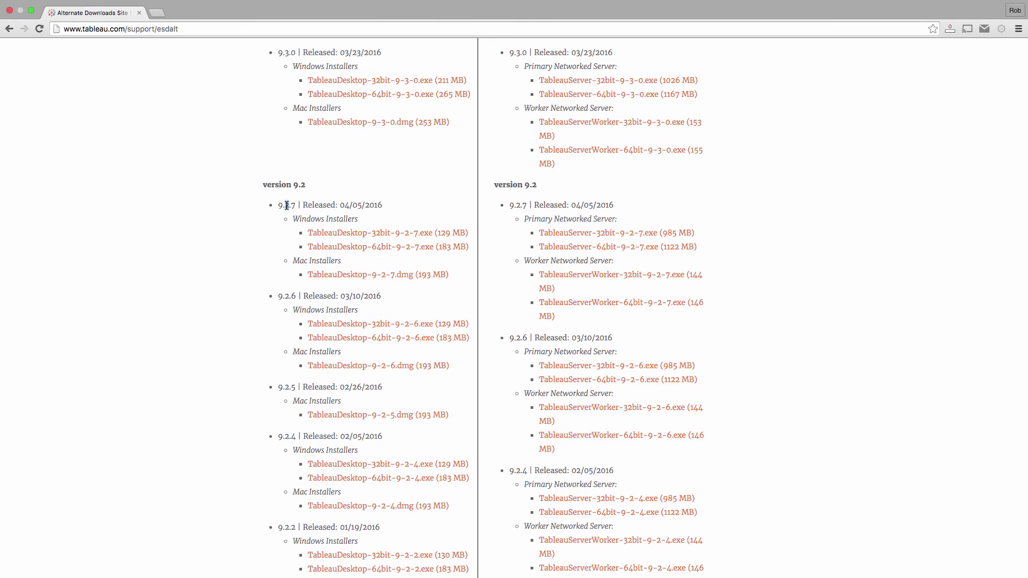
pyautogui.scroll(2, 286, 205)
pyautogui.moveTo(291, 258); pyautogui.dragTo(297, 258)
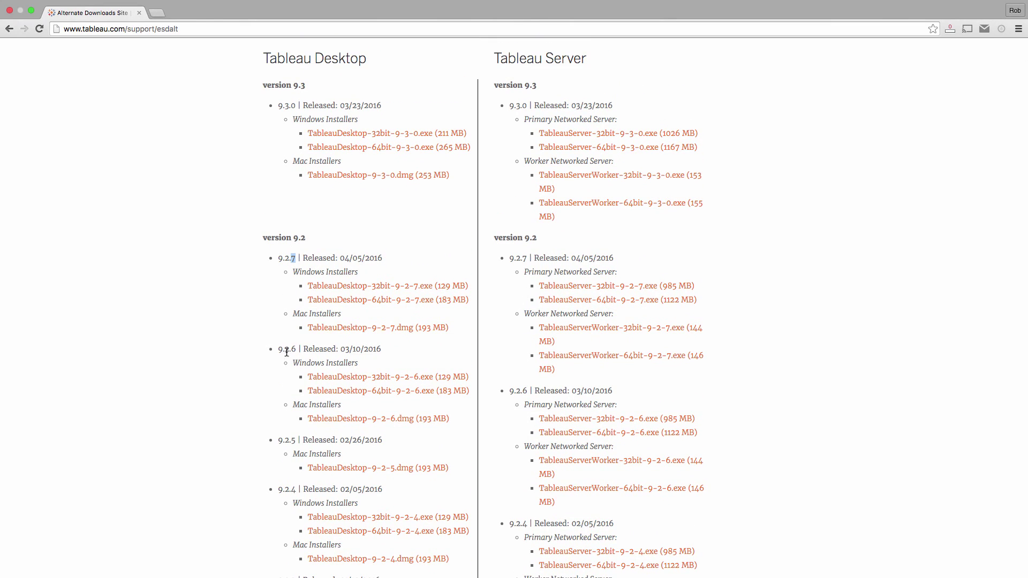
pyautogui.click(291, 351)
pyautogui.moveTo(292, 349); pyautogui.dragTo(289, 349)
# Review the older Desktop and Server installers down to the 8.1 releases and return to the start of the page.
pyautogui.scroll(-1, 295, 405)
pyautogui.scroll(-8, 295, 405)
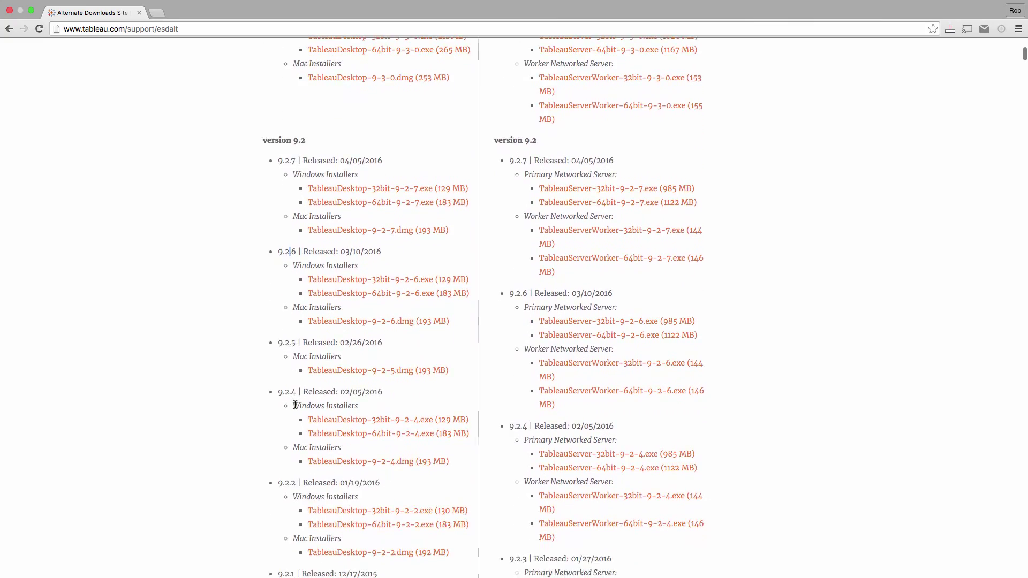
pyautogui.scroll(-18, 295, 405)
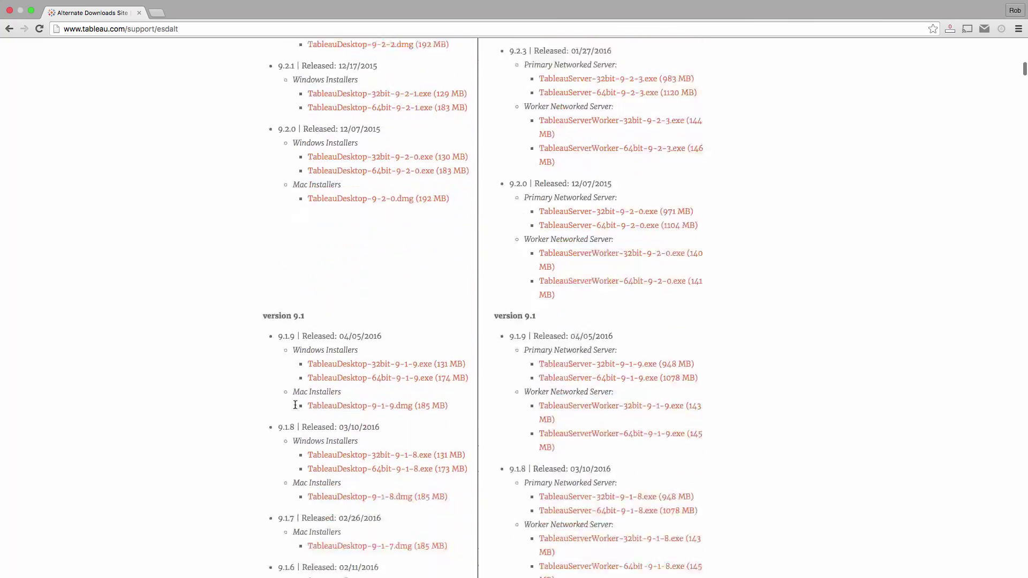
pyautogui.scroll(-20, 295, 405)
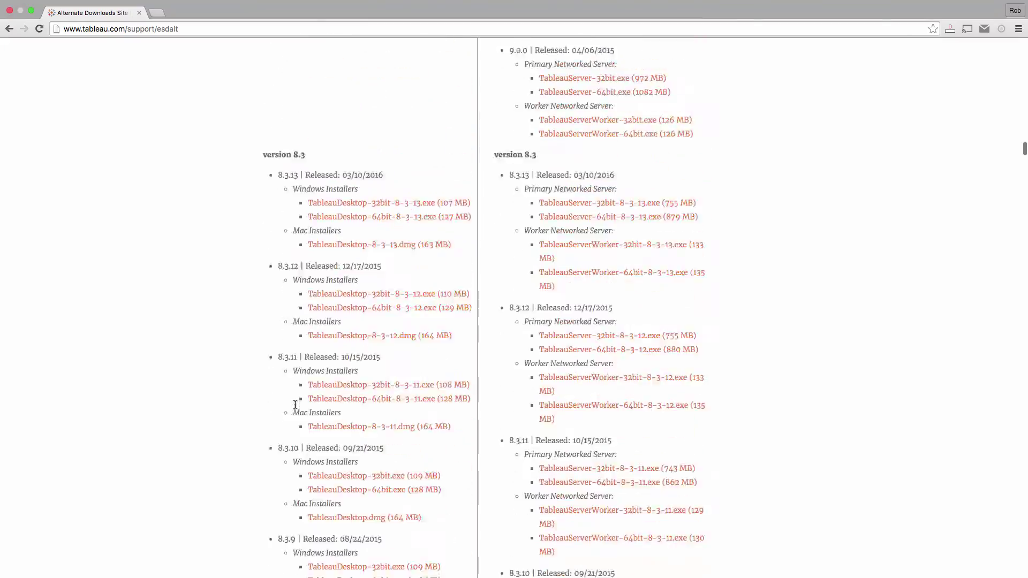
pyautogui.scroll(-12, 295, 409)
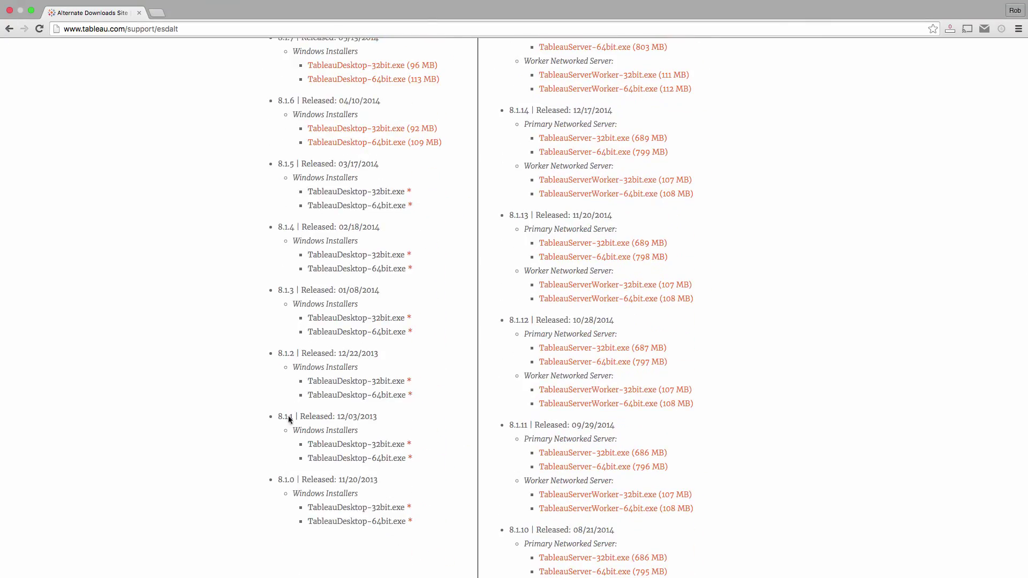
pyautogui.scroll(-14, 277, 481)
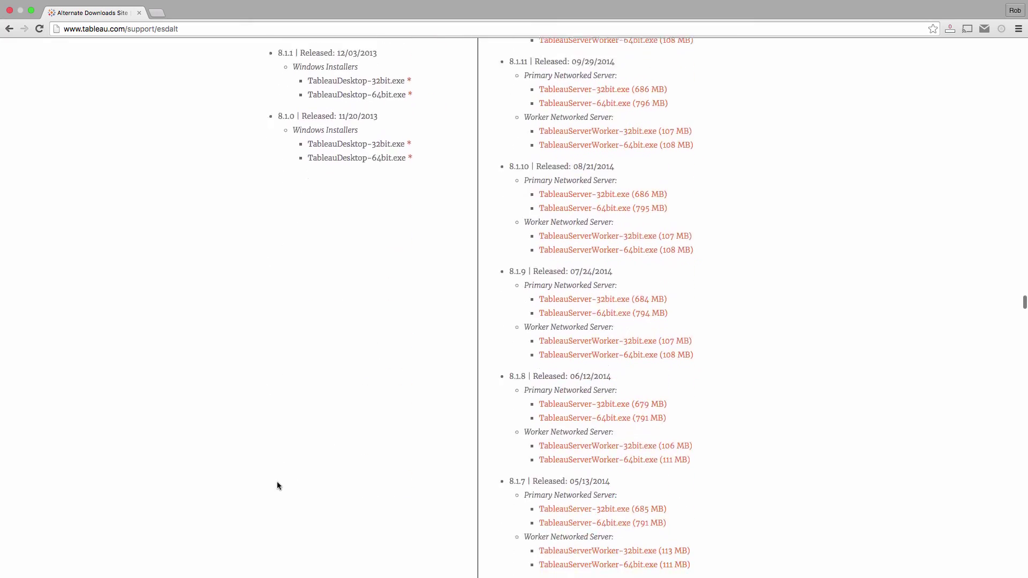
pyautogui.scroll(20, 277, 481)
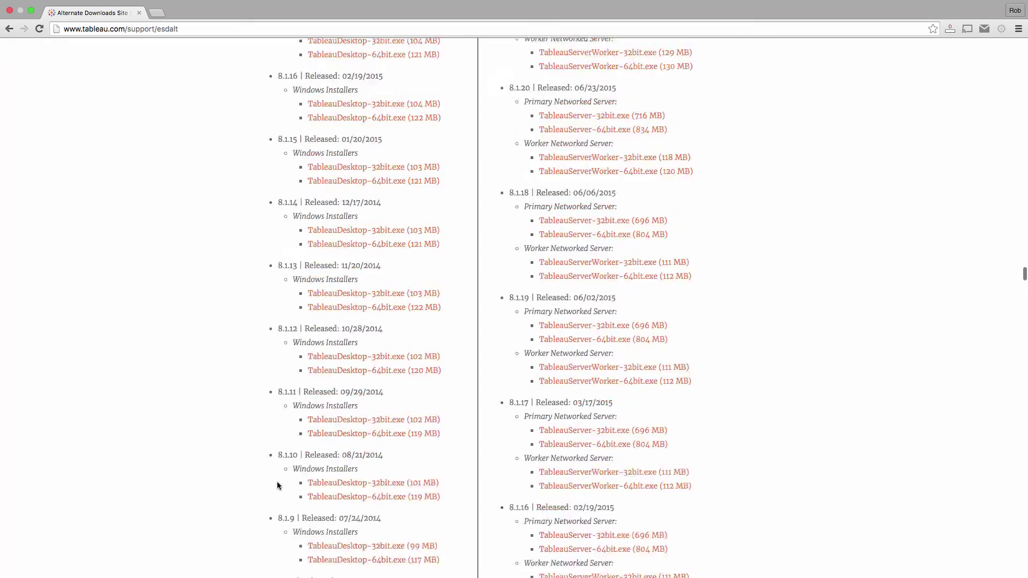
pyautogui.scroll(20, 278, 485)
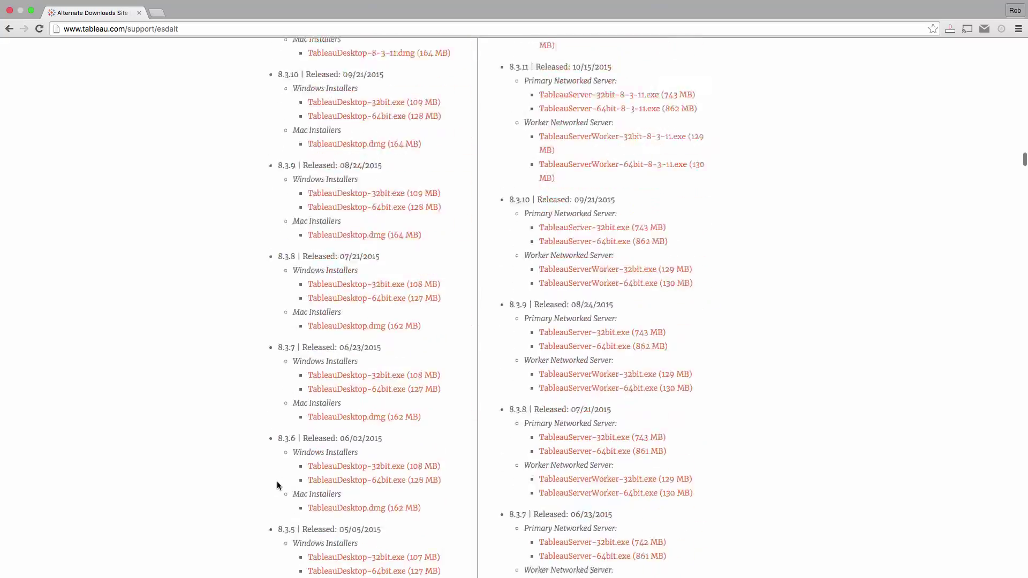
pyautogui.scroll(20, 277, 486)
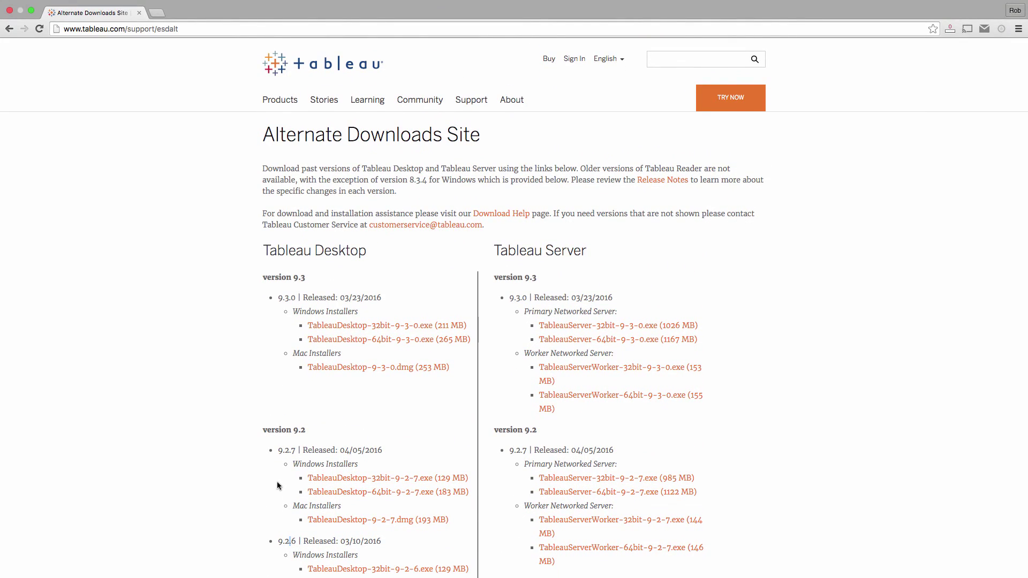
# Go to the Tableau Desktop support section and open its Drivers & Activation page.
pyautogui.press('super+bracketleft')
pyautogui.moveTo(467, 108)
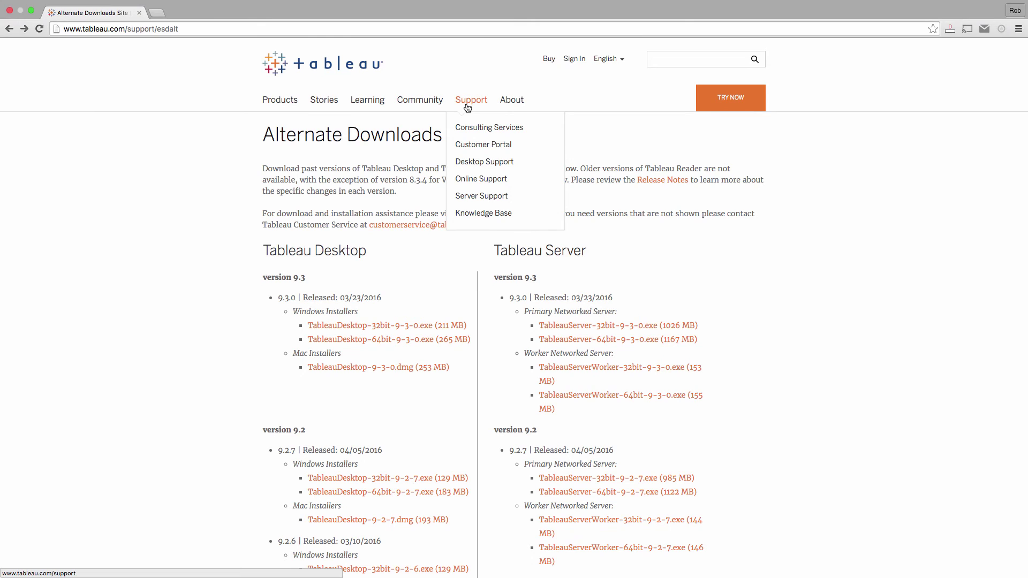
pyautogui.click(473, 162)
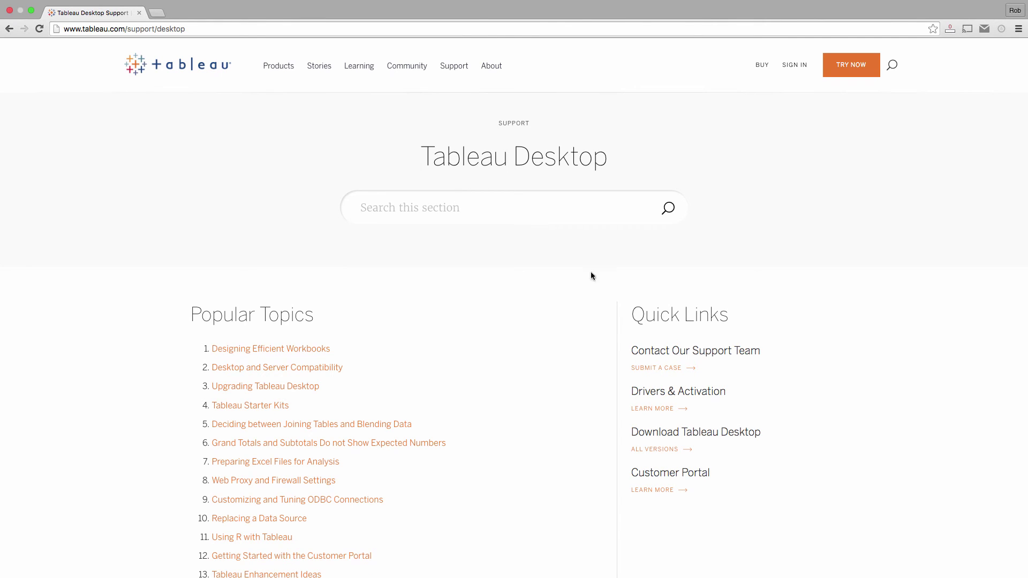
pyautogui.click(658, 397)
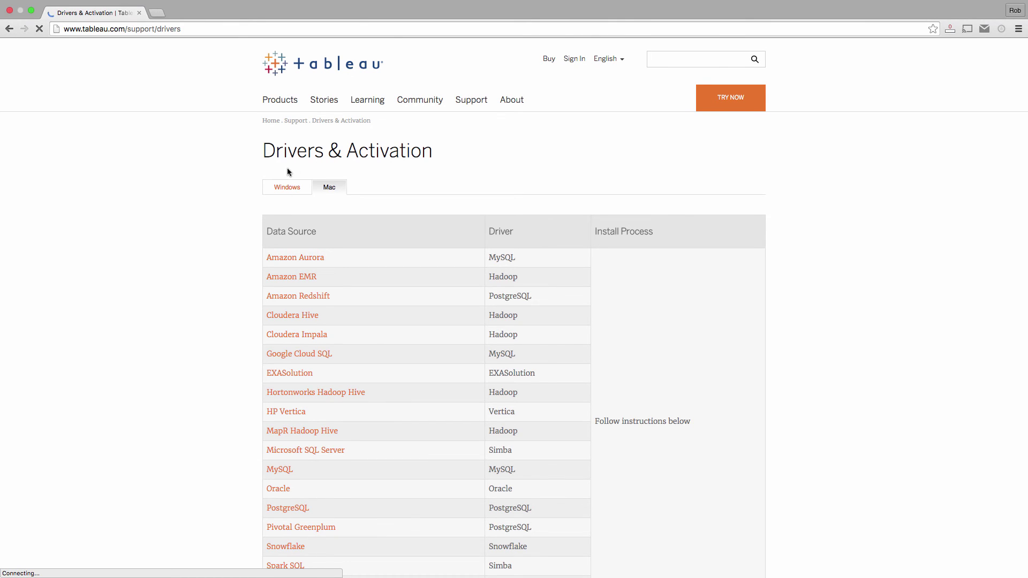
# Show the Windows drivers and examine the list of database drivers with their supported Tableau versions.
pyautogui.click(281, 190)
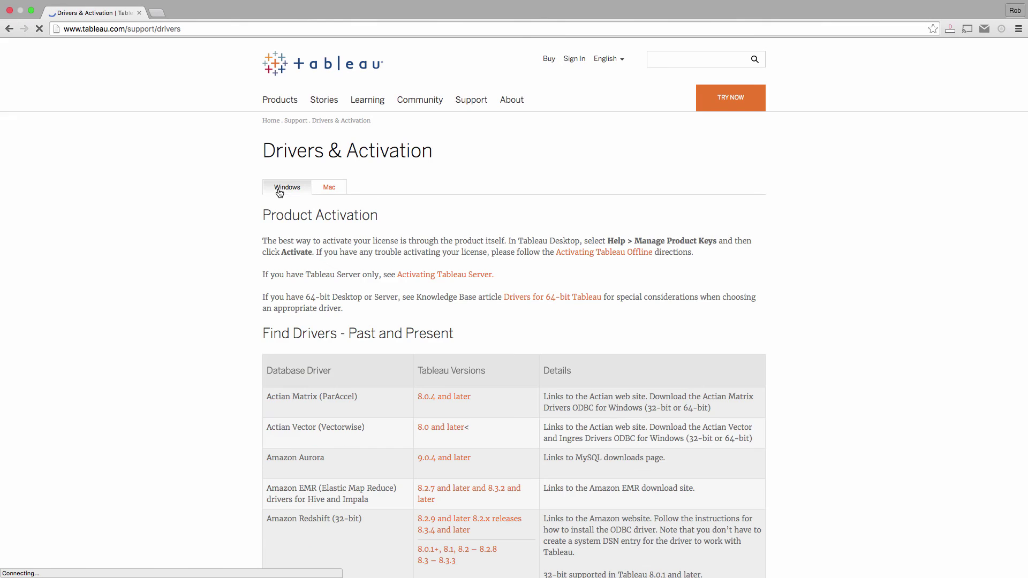
pyautogui.scroll(-2, 259, 316)
pyautogui.scroll(-20, 259, 316)
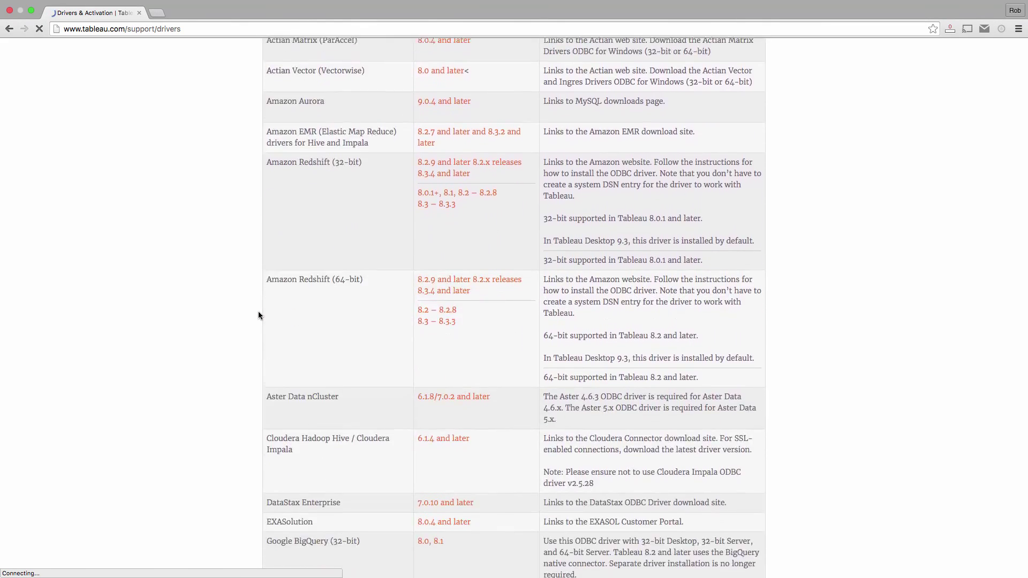
pyautogui.scroll(-20, 259, 315)
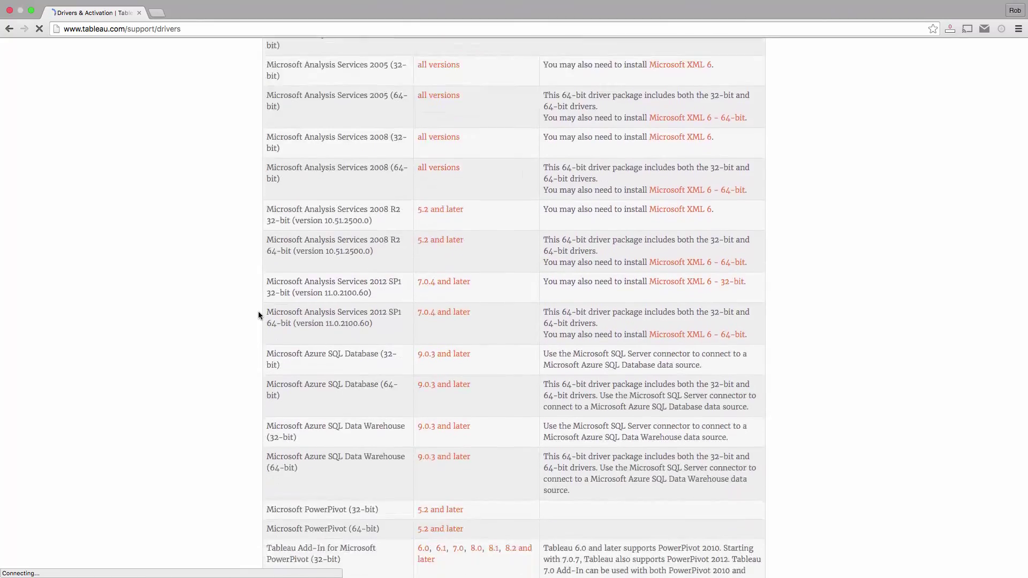
pyautogui.scroll(-20, 258, 315)
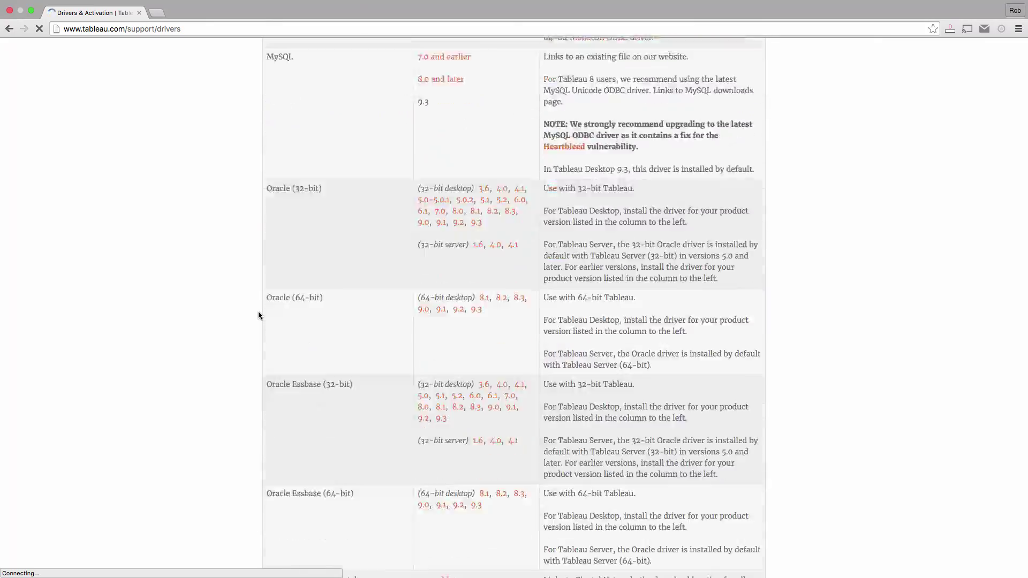
pyautogui.scroll(20, 258, 315)
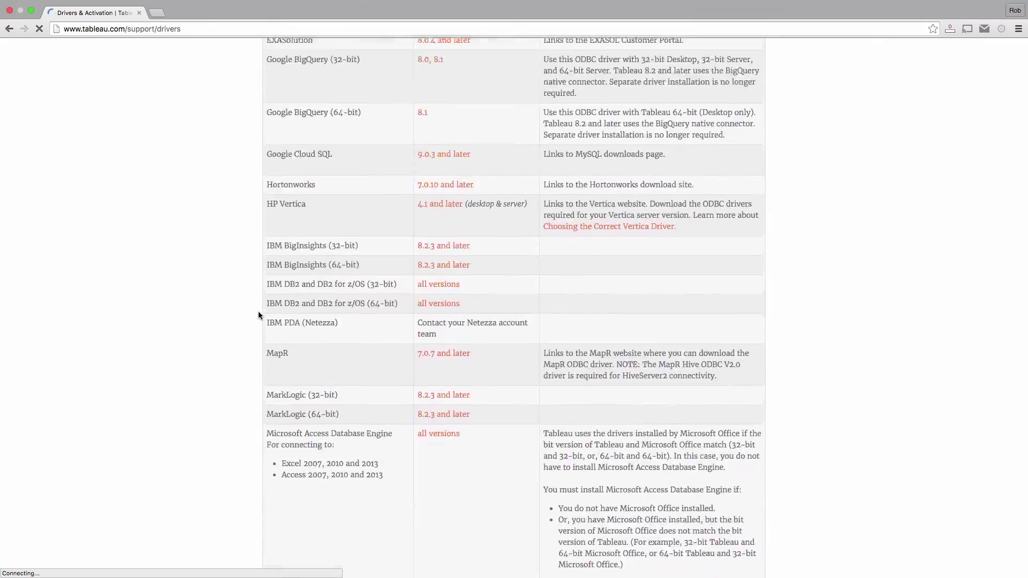
pyautogui.scroll(8, 258, 315)
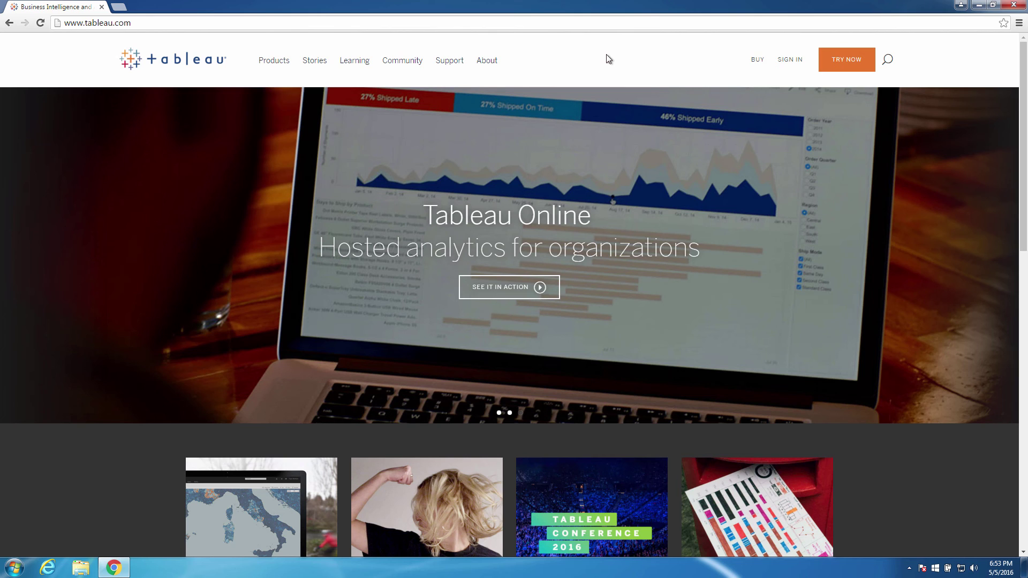
# Download the Tableau Desktop free trial from the Tableau website.
pyautogui.click(840, 61)
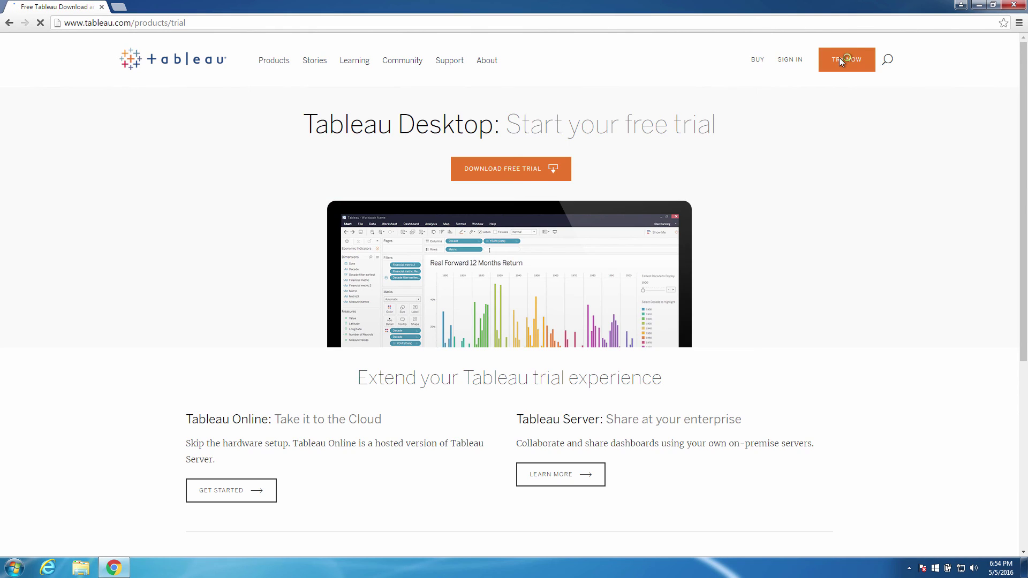
pyautogui.click(525, 169)
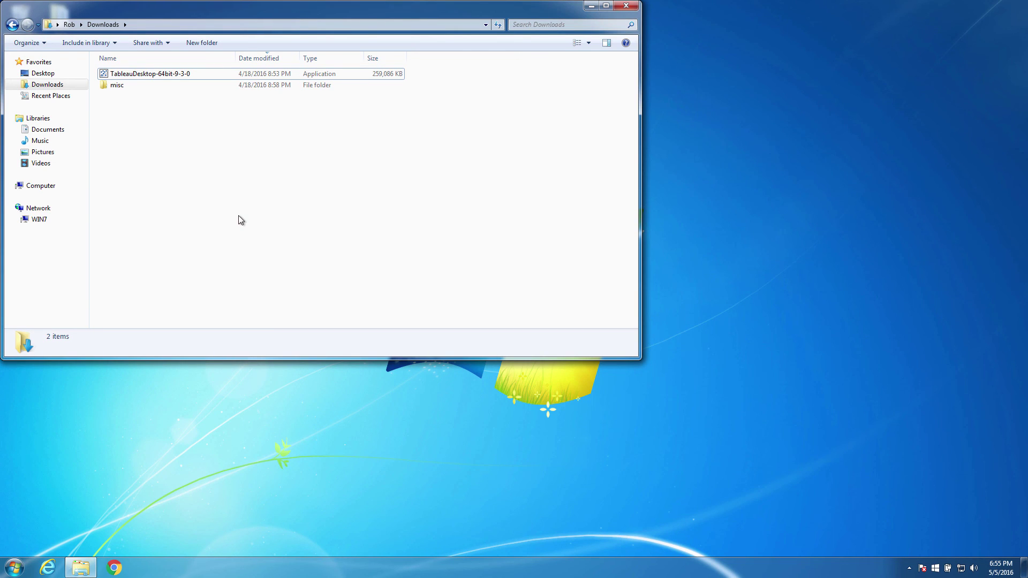
# Run the TableauDesktop-64bit-9-3-0 installer, accept the license agreement and install Tableau 9.3, allowing it to make changes to the computer.
pyautogui.doubleClick(127, 75)
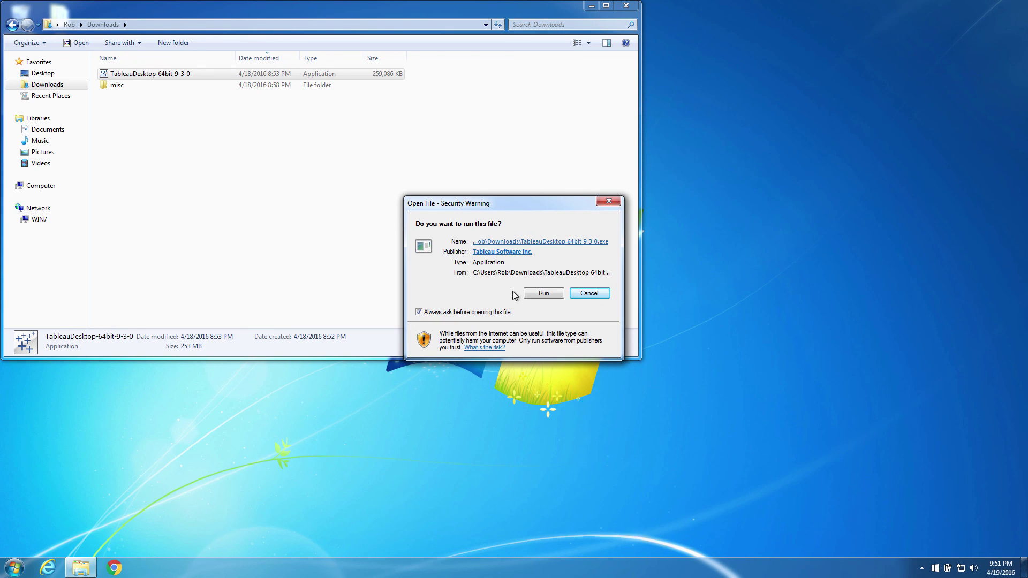
pyautogui.click(534, 294)
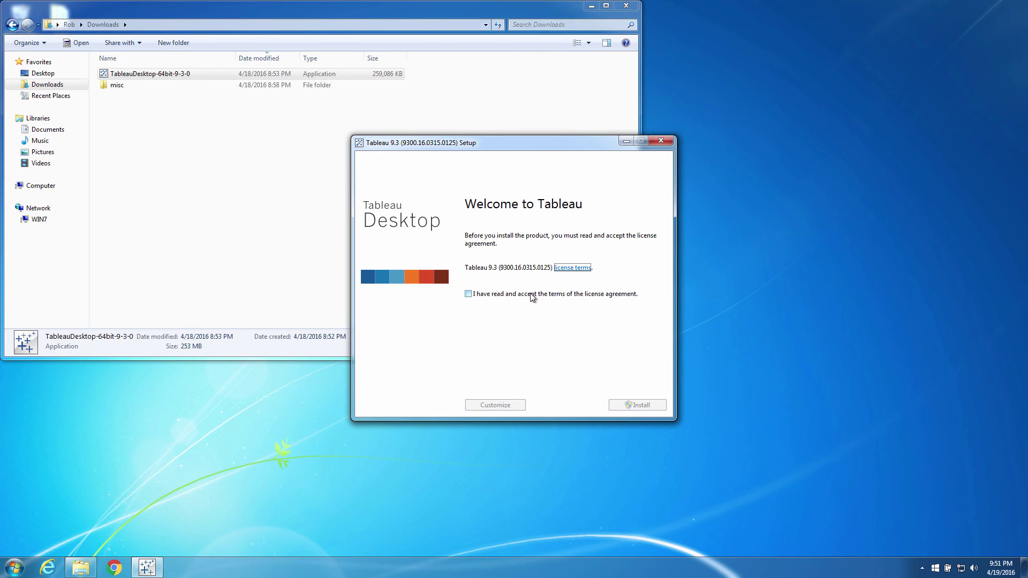
pyautogui.click(533, 296)
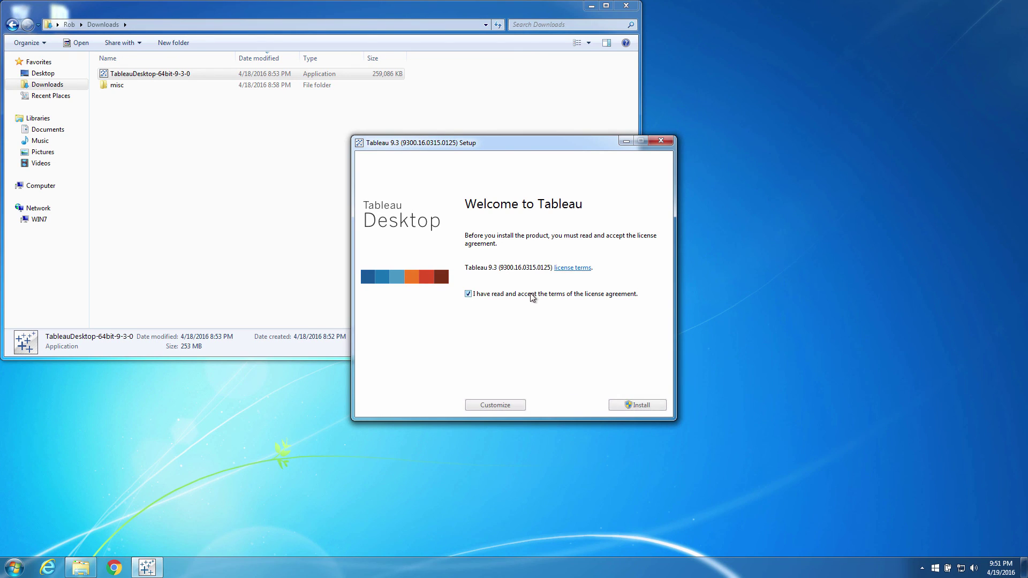
pyautogui.click(632, 406)
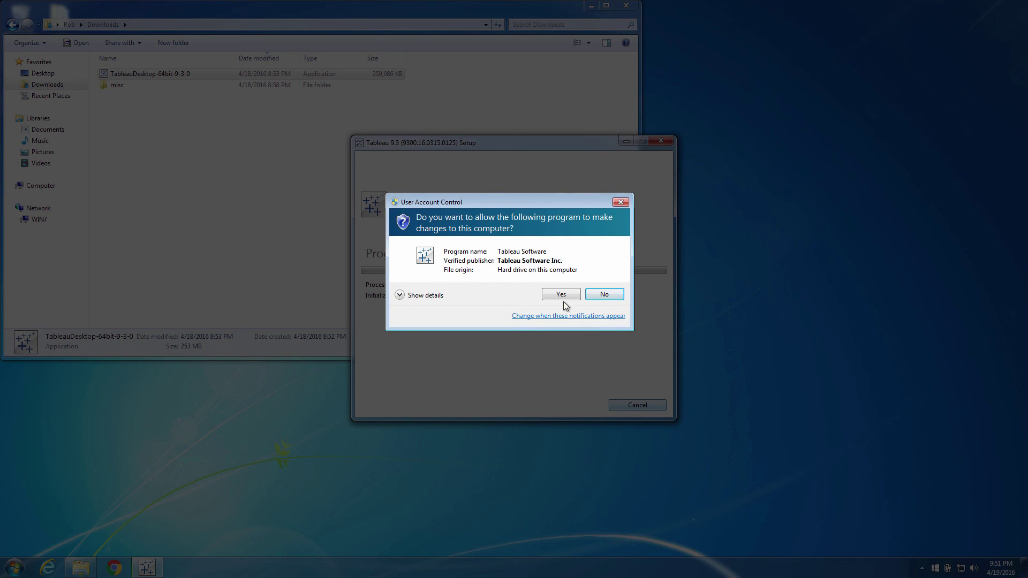
pyautogui.click(559, 295)
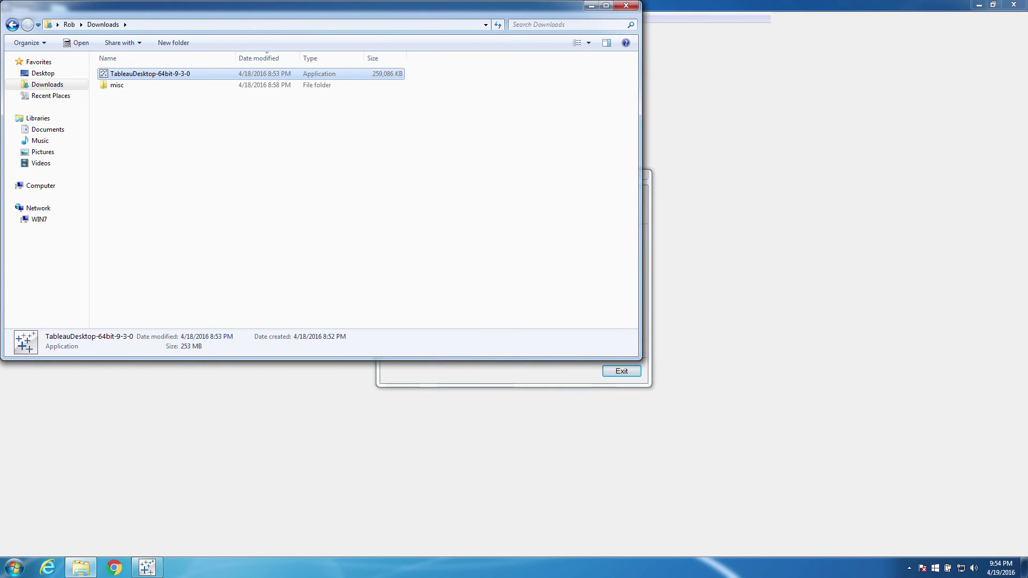
# Start the 14-day Tableau trial in the activation window and continue past the completed registration.
pyautogui.click(803, 362)
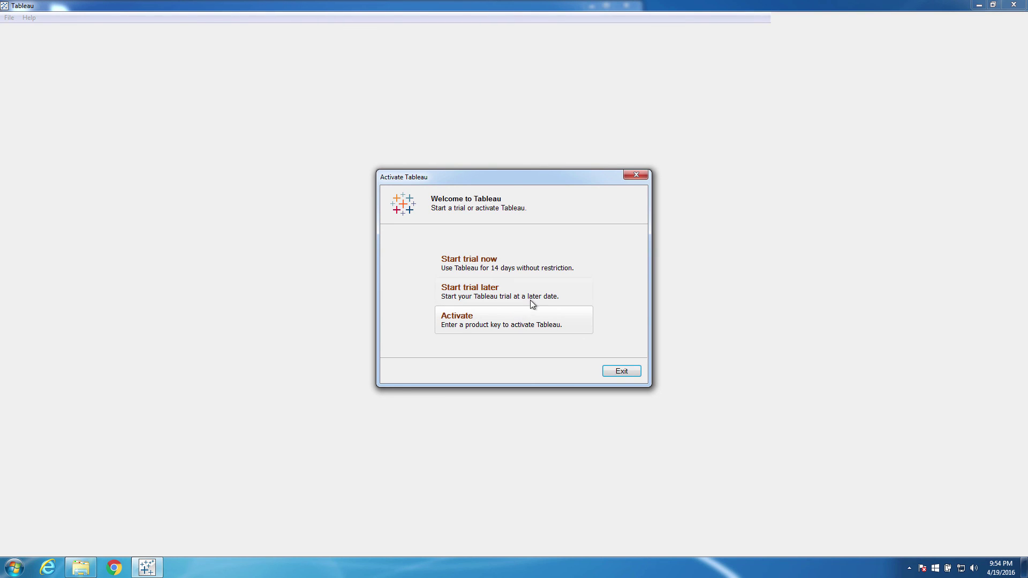
pyautogui.click(535, 268)
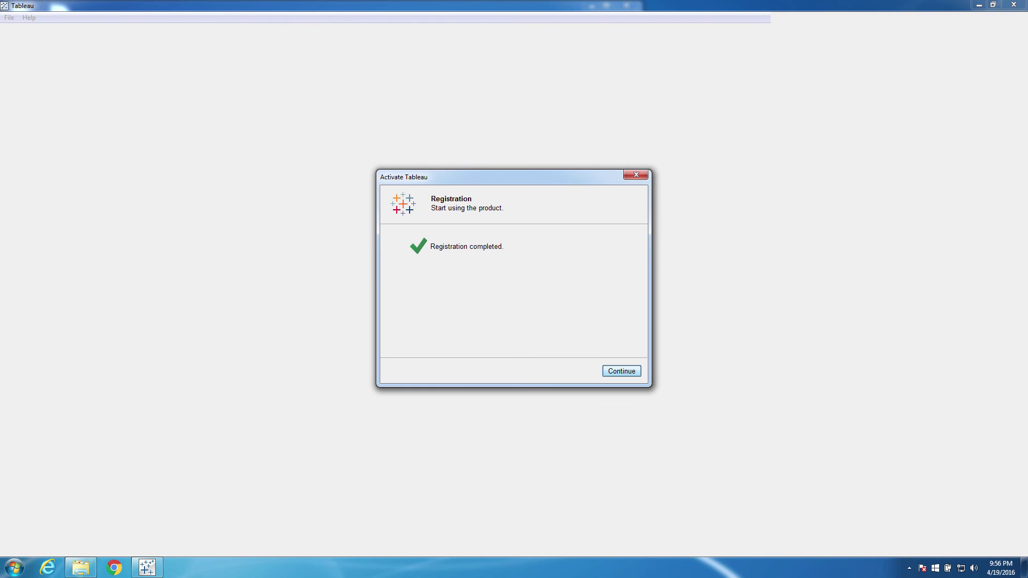
pyautogui.click(620, 376)
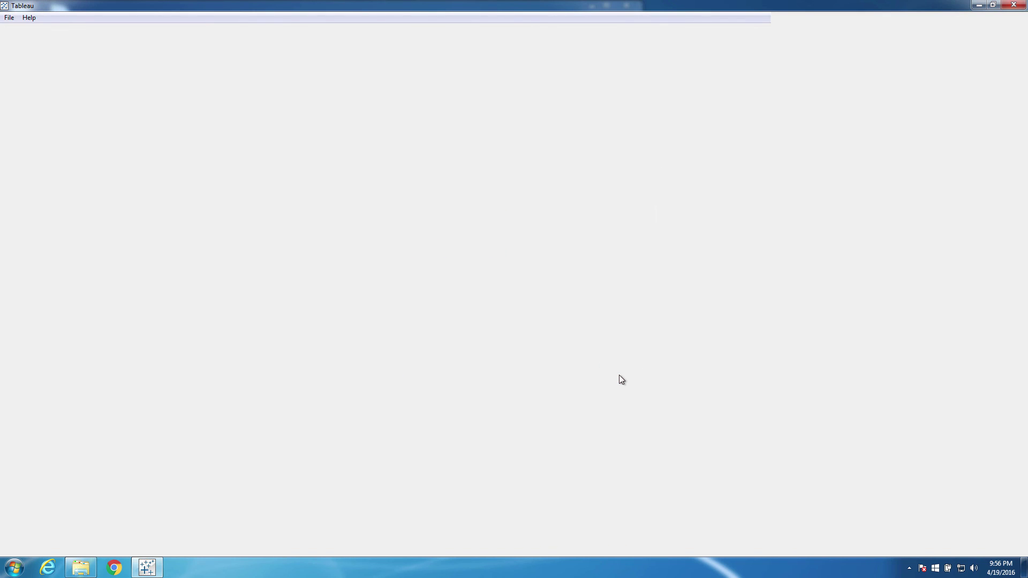